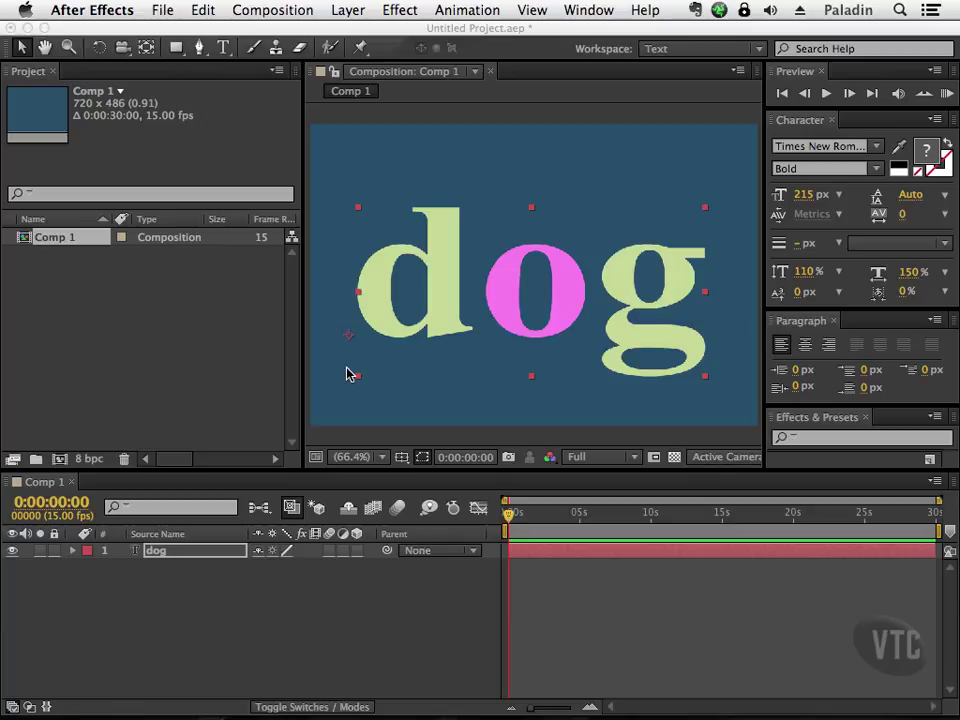
Step: Switch to Adobe Bridge and open the Text > Blurs presets folder
{"action": "key", "text": "super+Tab"}
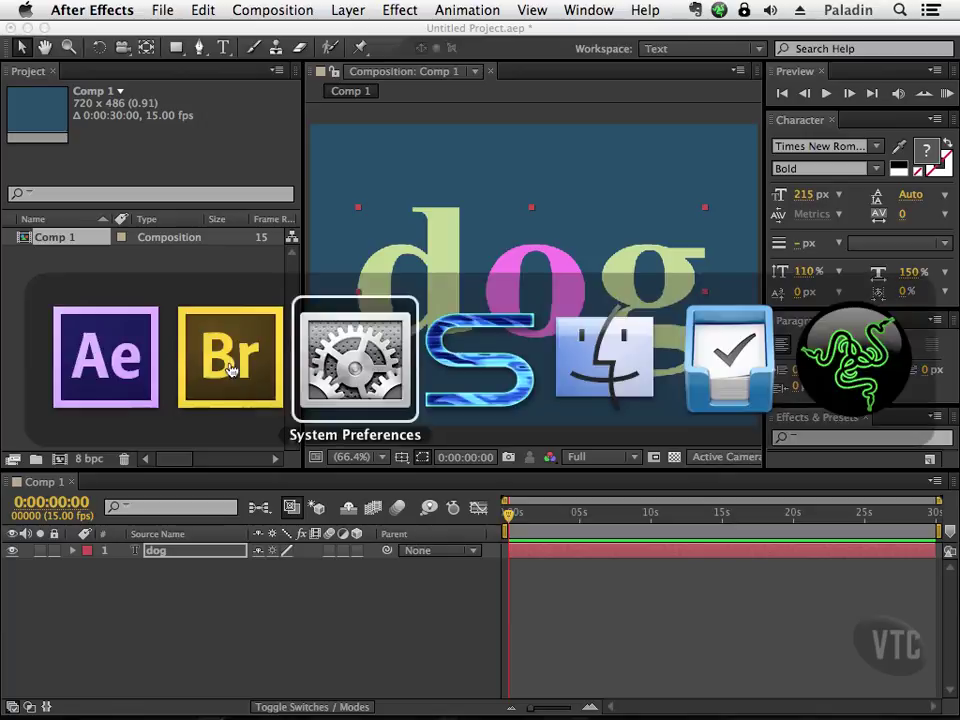
{"action": "left_click", "coordinate": [235, 368]}
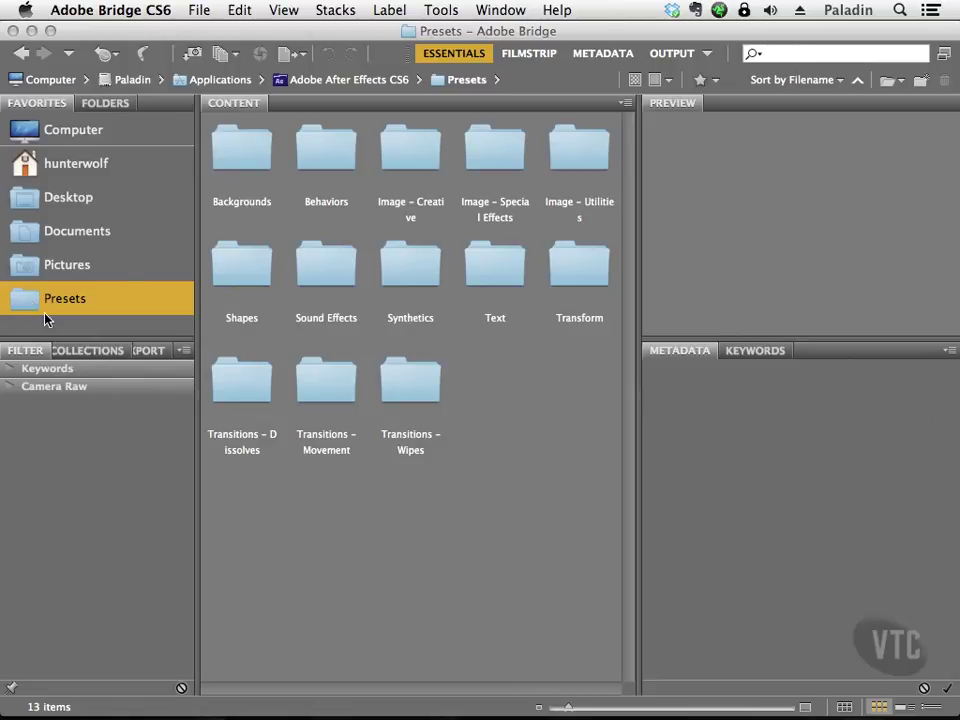
{"action": "double_click", "coordinate": [485, 268]}
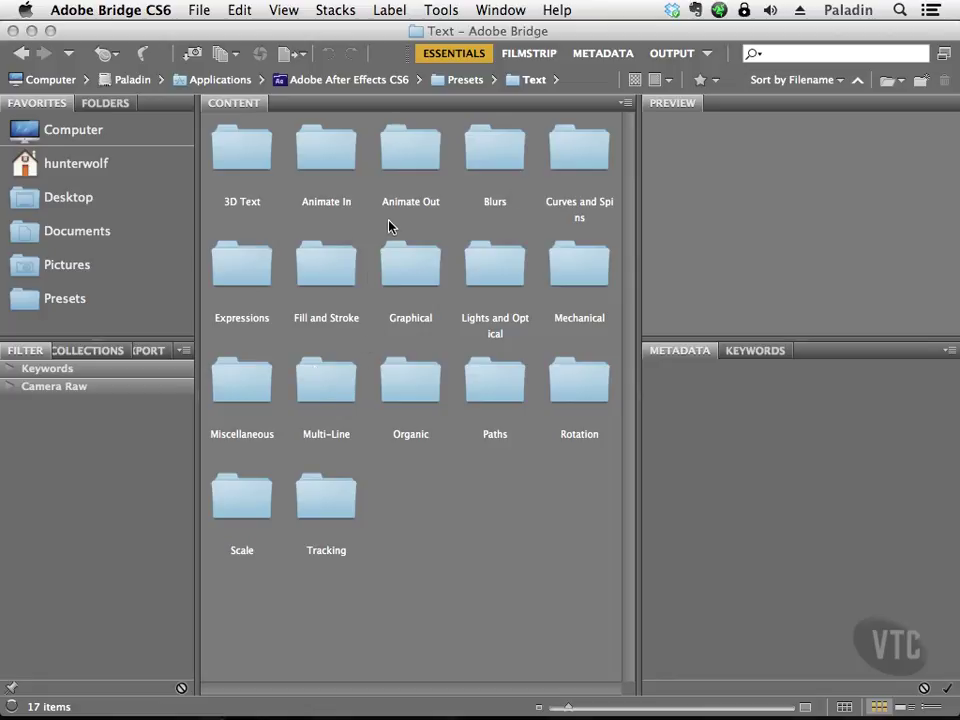
{"action": "double_click", "coordinate": [492, 157]}
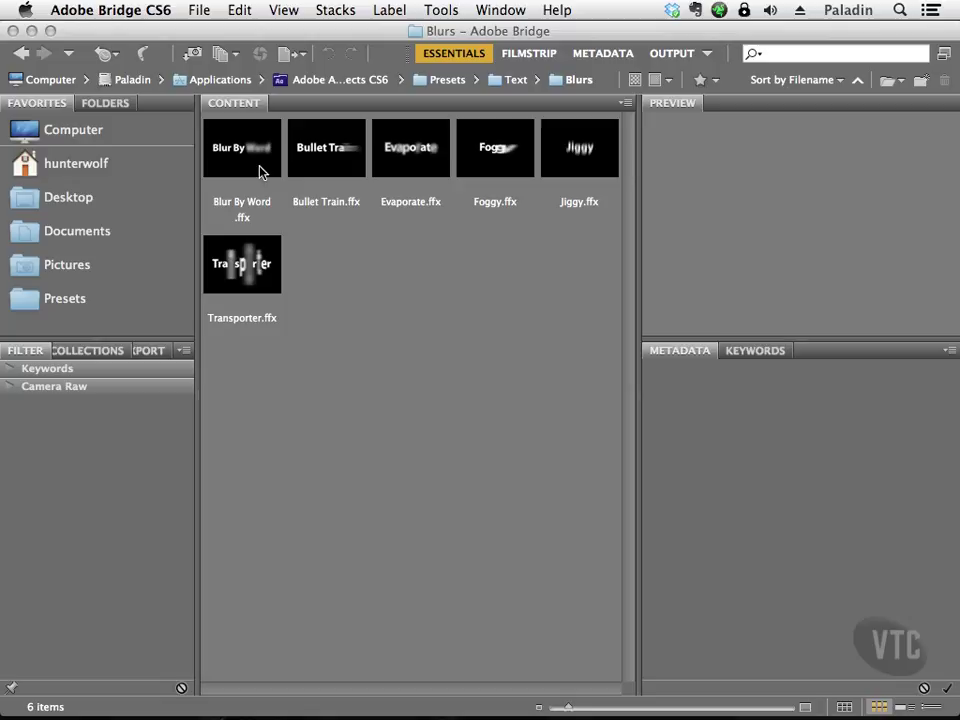
Step: Preview Blur By Word, Bullet Train, Evaporate and Foggy, then open Foggy.ffx's context menu
{"action": "left_click", "coordinate": [259, 172]}
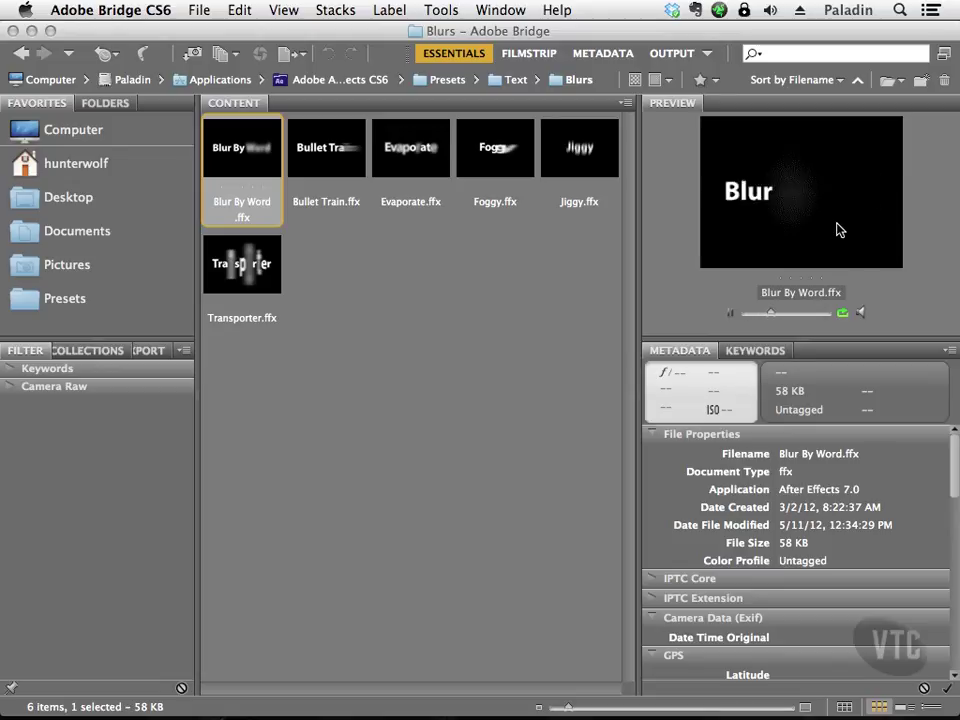
{"action": "left_click", "coordinate": [345, 158]}
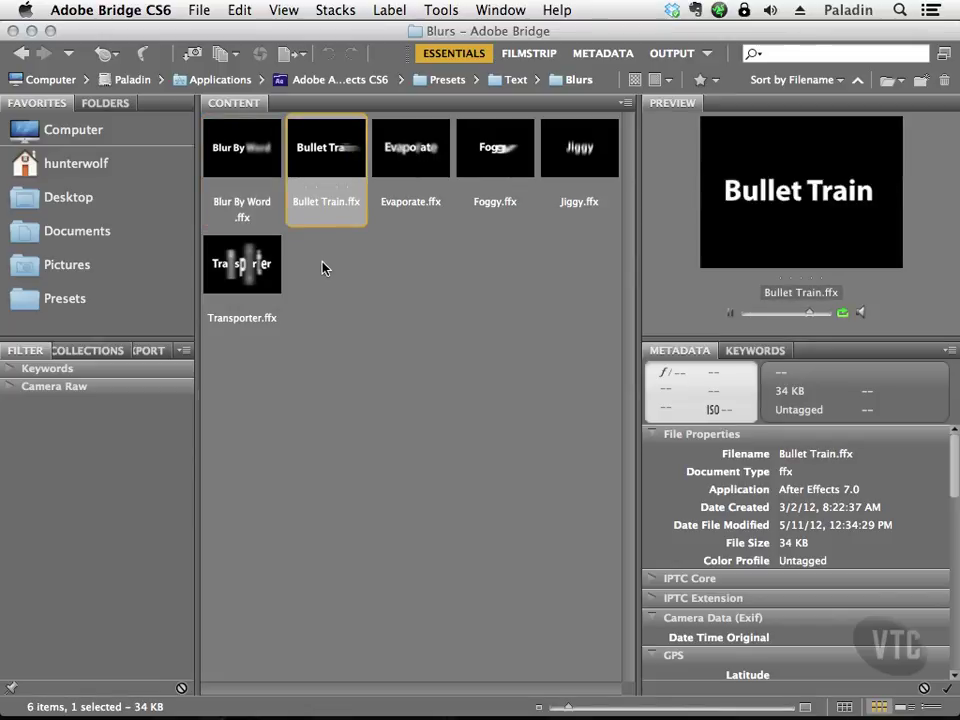
{"action": "left_click", "coordinate": [407, 158]}
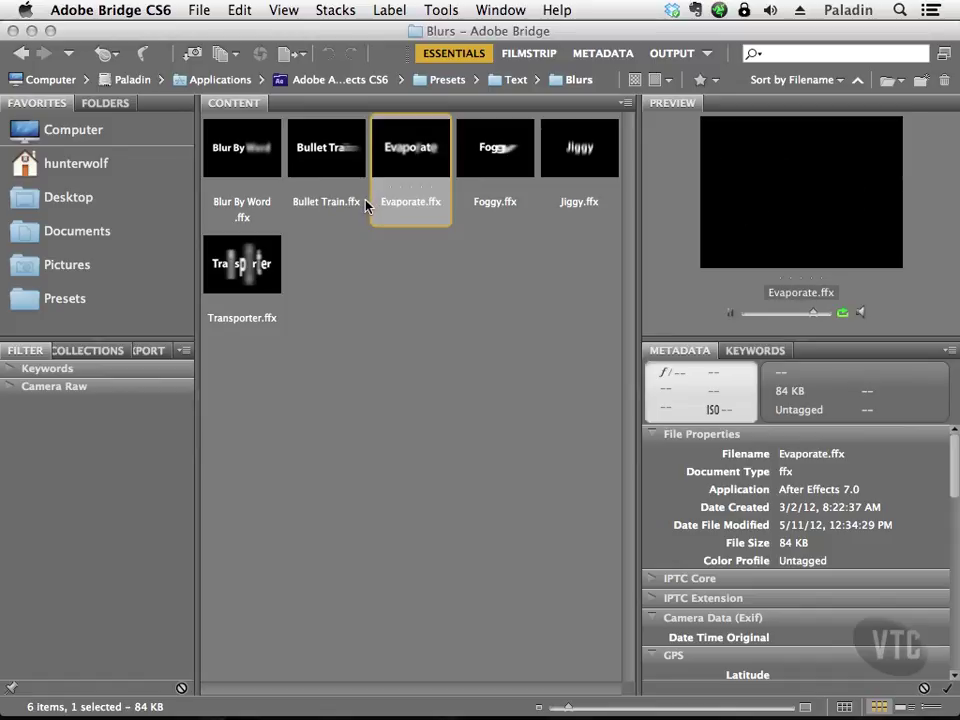
{"action": "left_click", "coordinate": [495, 169]}
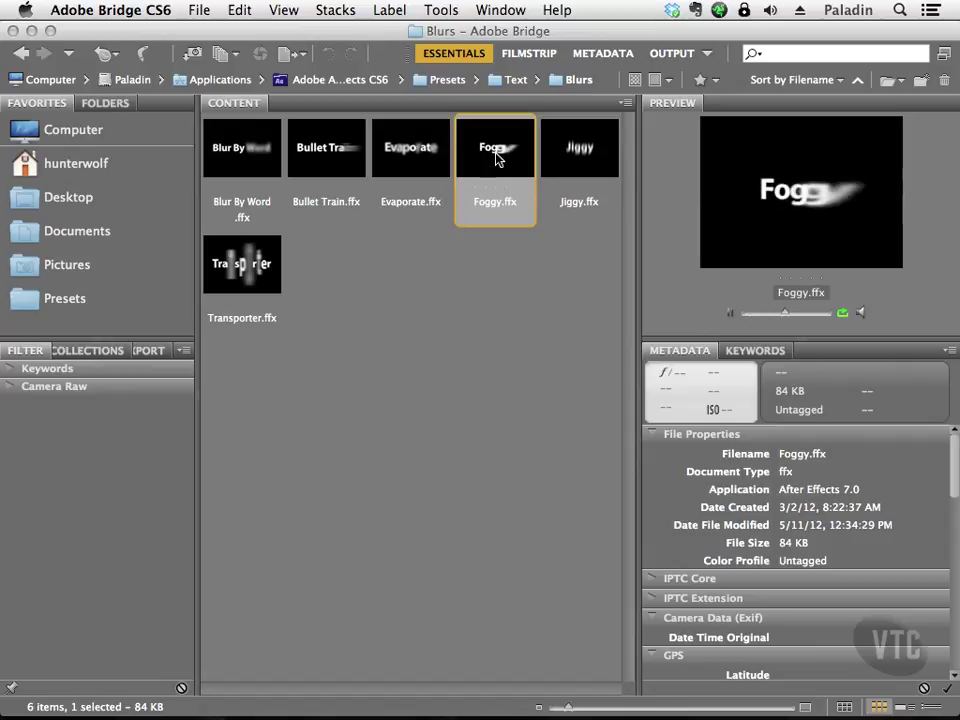
{"action": "right_click", "coordinate": [498, 157]}
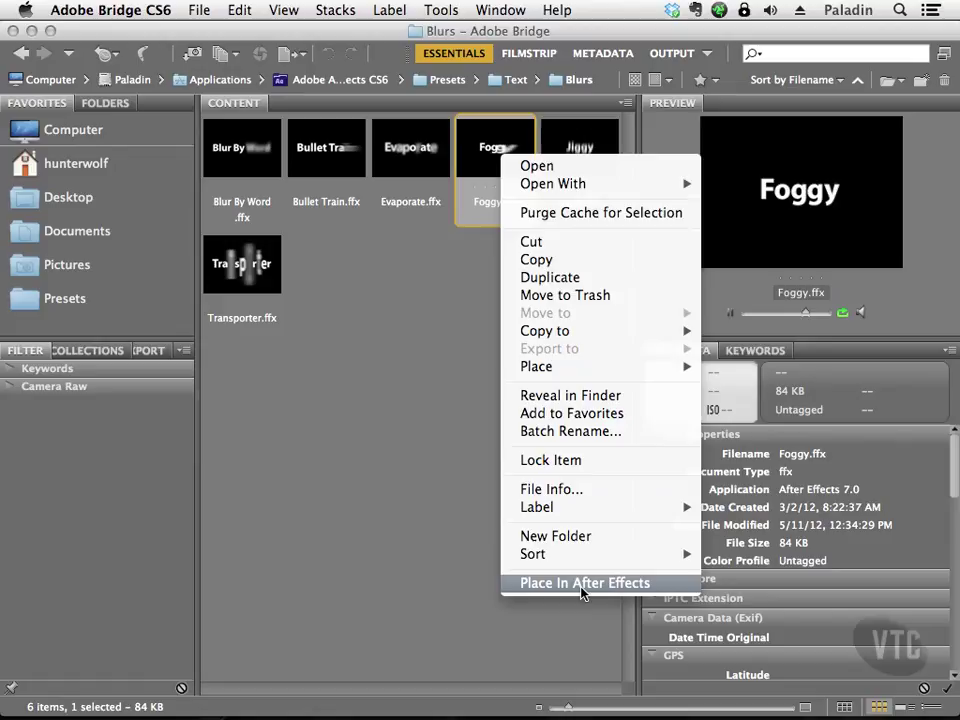
Step: Place Foggy on the dog layer in After Effects and preview its blur-in animation
{"action": "left_click", "coordinate": [582, 585]}
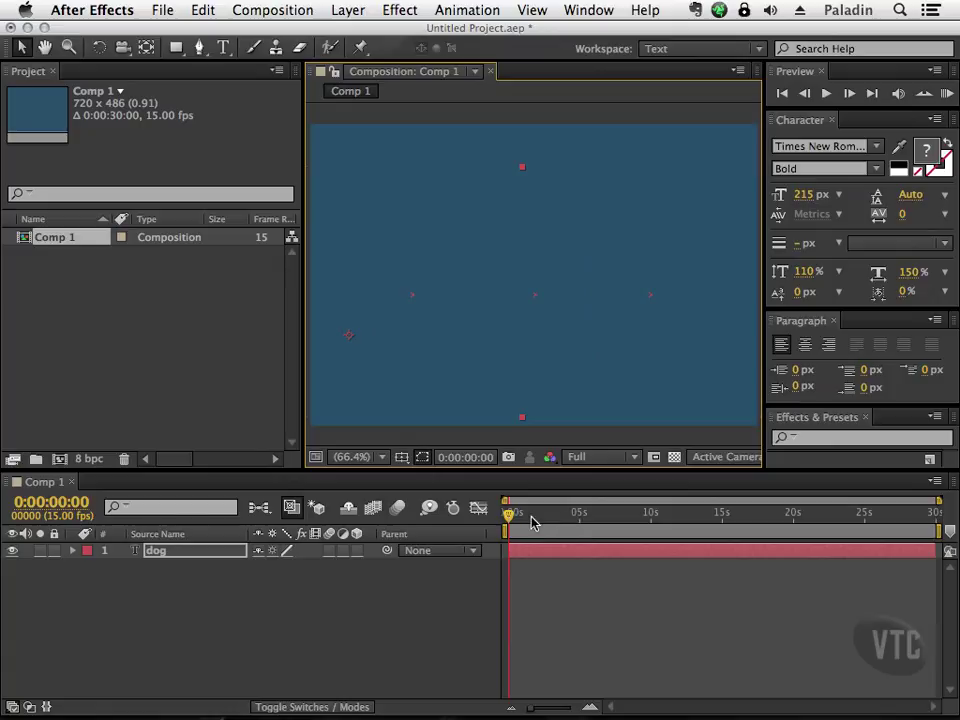
{"action": "mouse_move", "coordinate": [509, 515]}
{"action": "left_mouse_down"}
{"action": "mouse_move", "coordinate": [579, 521]}
{"action": "mouse_move", "coordinate": [510, 516]}
{"action": "left_mouse_up"}
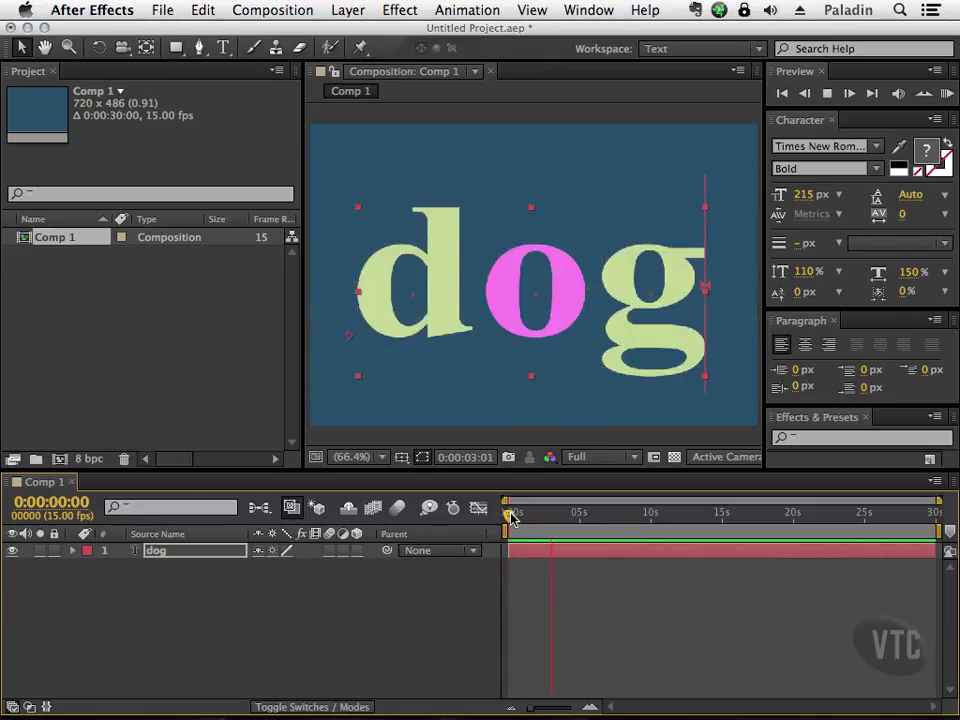
{"action": "key", "text": "space"}
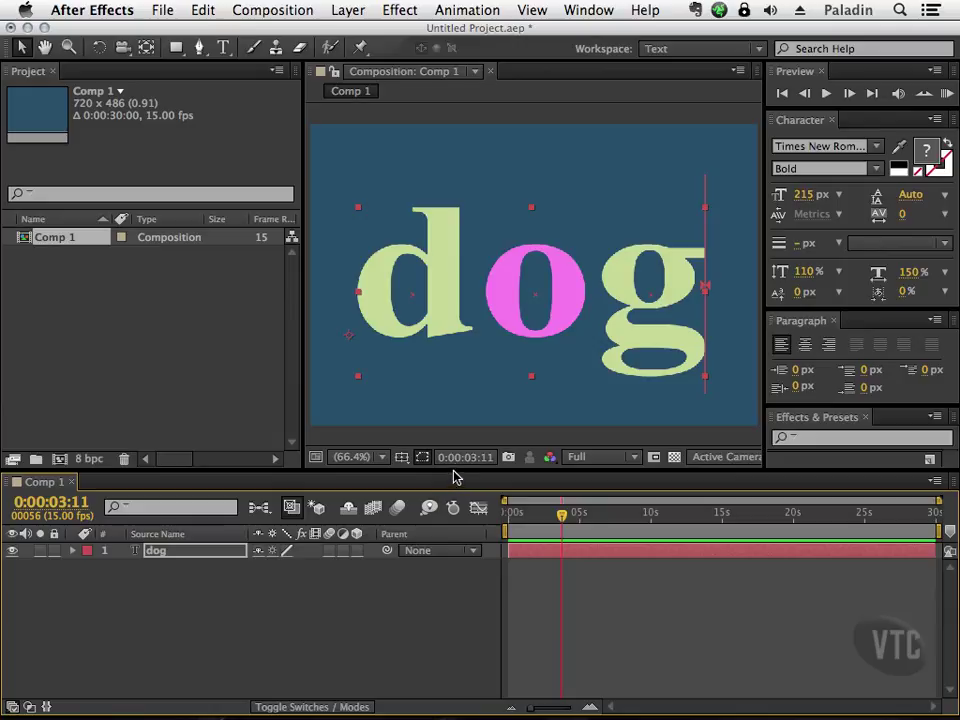
Step: Enlarge the timeline and expand the dog layer's Text and Foggy Animator properties
{"action": "left_click_drag", "start_coordinate": [455, 470], "coordinate": [452, 375]}
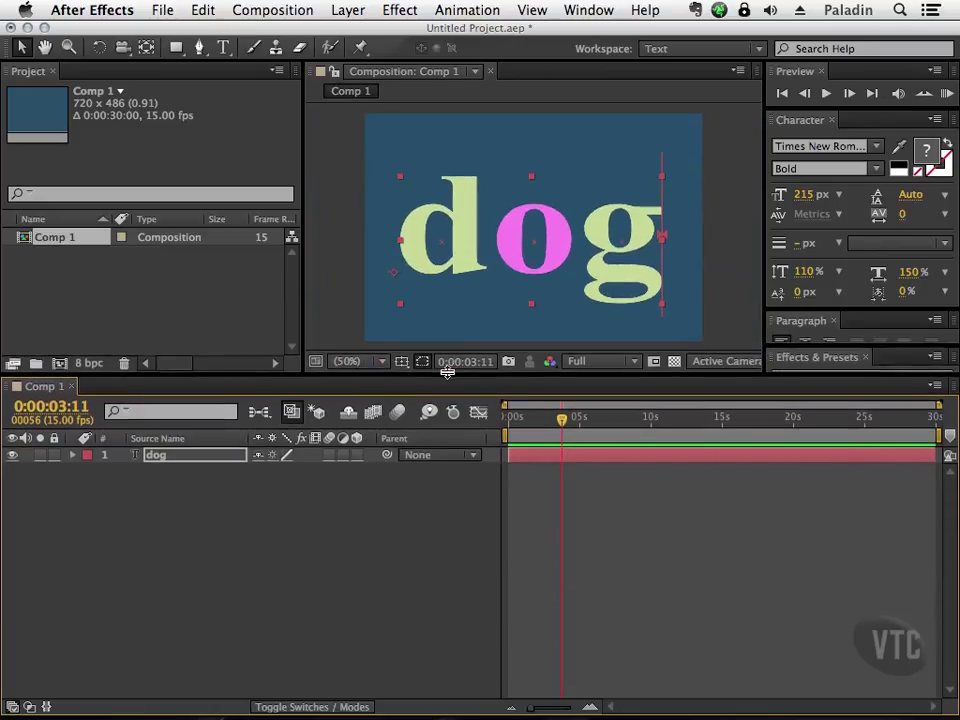
{"action": "left_click", "coordinate": [72, 456]}
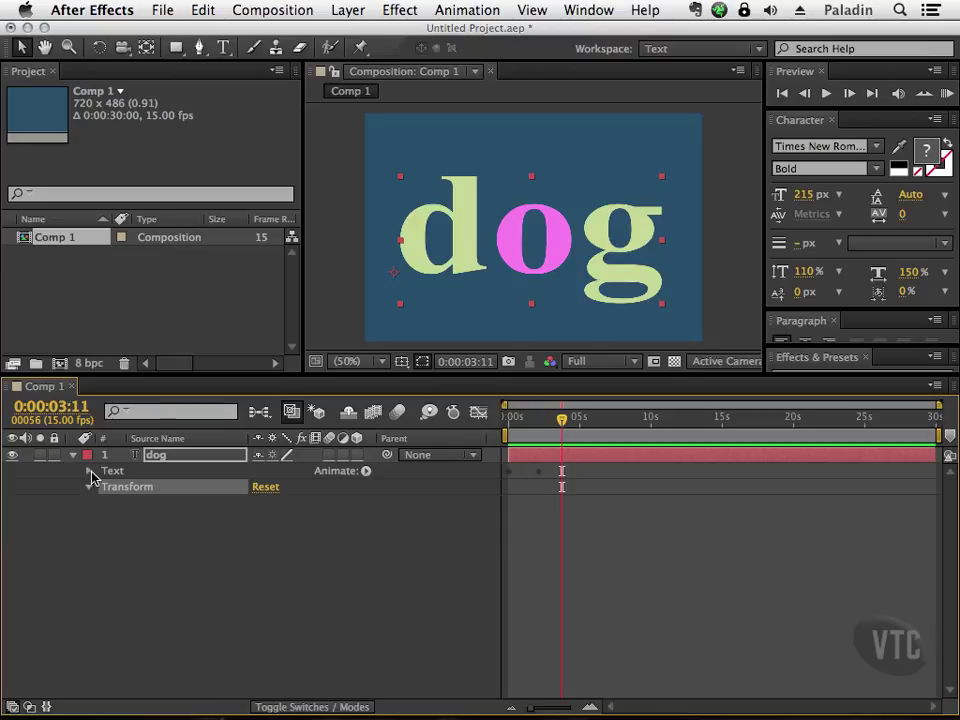
{"action": "left_click", "coordinate": [89, 472]}
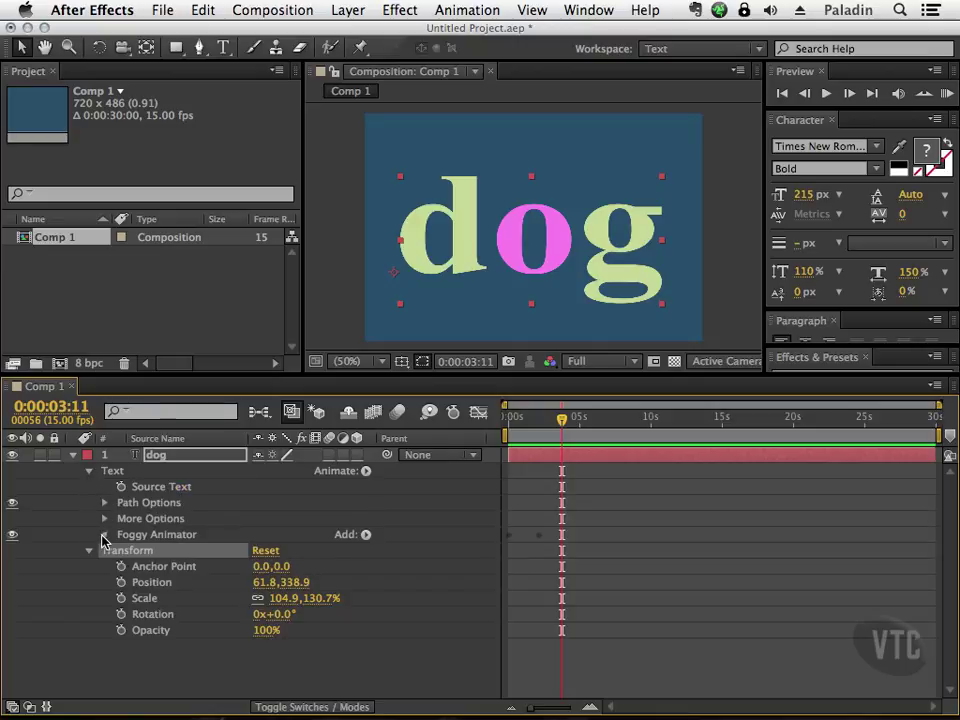
{"action": "left_click", "coordinate": [104, 534]}
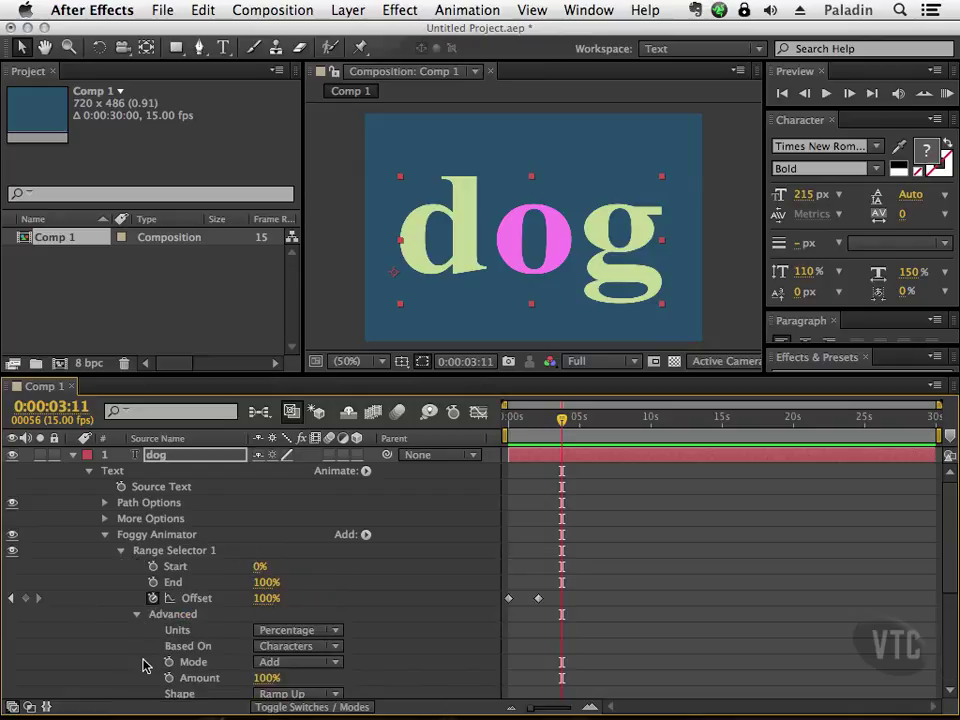
Step: Review the offset keyframes, 0% opacity and 200 blur, then collapse Text and Transform
{"action": "scroll", "coordinate": [949, 574], "scroll_direction": "down", "scroll_amount": 2}
{"action": "scroll", "coordinate": [949, 576], "scroll_direction": "down", "scroll_amount": 3}
{"action": "scroll", "coordinate": [949, 594], "scroll_direction": "down", "scroll_amount": 4}
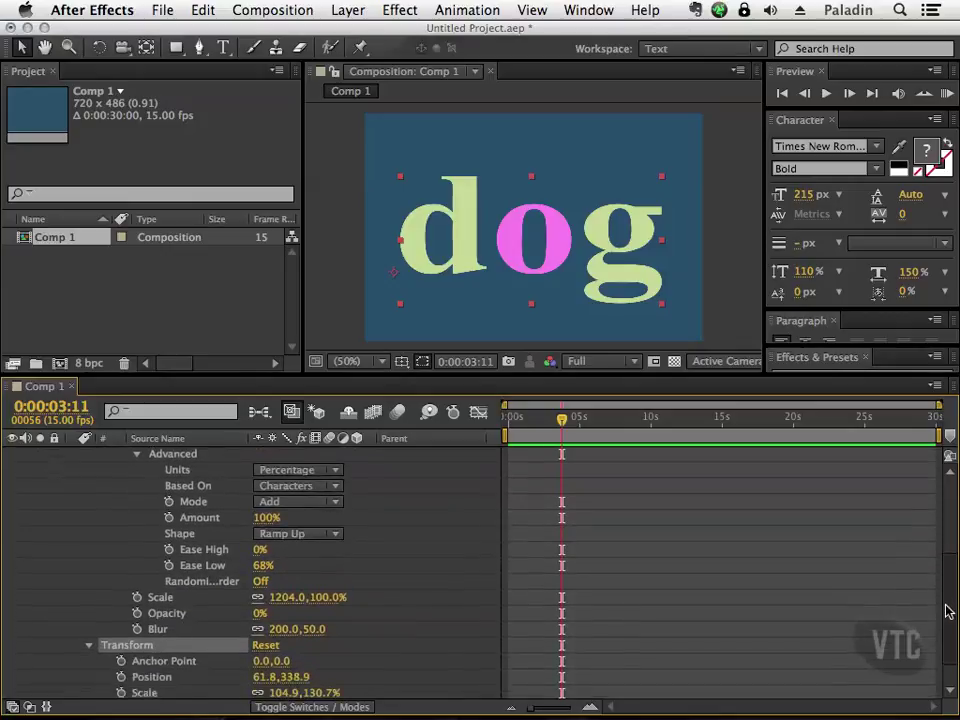
{"action": "scroll", "coordinate": [948, 620], "scroll_direction": "down", "scroll_amount": 2}
{"action": "scroll", "coordinate": [949, 610], "scroll_direction": "up", "scroll_amount": 3}
{"action": "scroll", "coordinate": [949, 565], "scroll_direction": "up", "scroll_amount": 3}
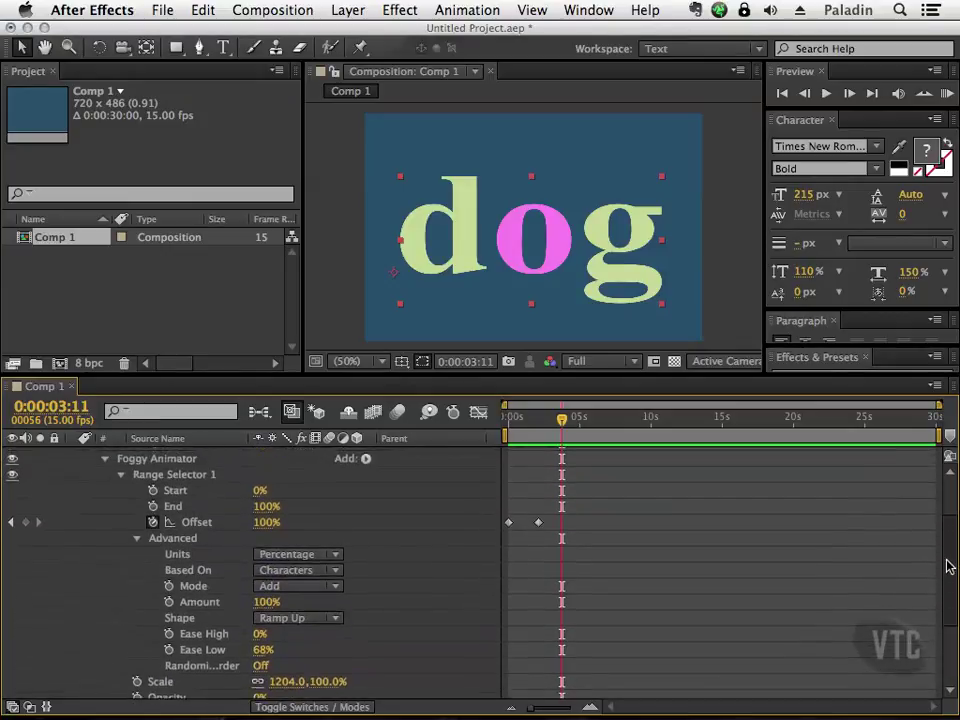
{"action": "scroll", "coordinate": [948, 530], "scroll_direction": "up", "scroll_amount": 3}
{"action": "scroll", "coordinate": [940, 512], "scroll_direction": "up", "scroll_amount": 3}
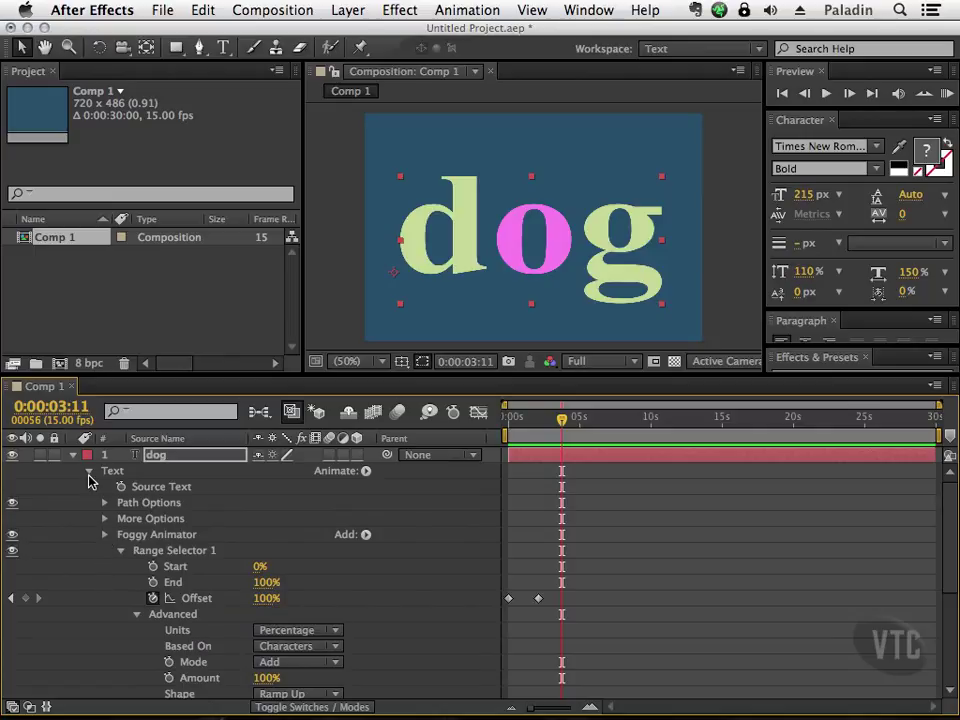
{"action": "left_click", "coordinate": [88, 470]}
{"action": "left_click", "coordinate": [89, 487]}
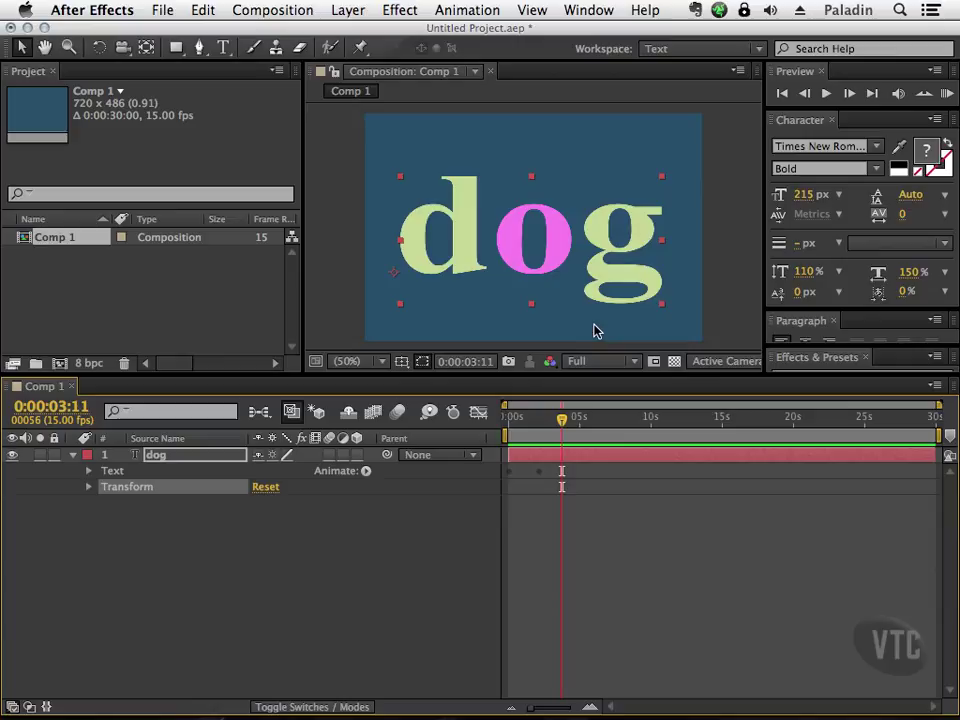
Step: Reset the current time to the start and open Bridge's Text > Organic presets folder
{"action": "key", "text": "Home"}
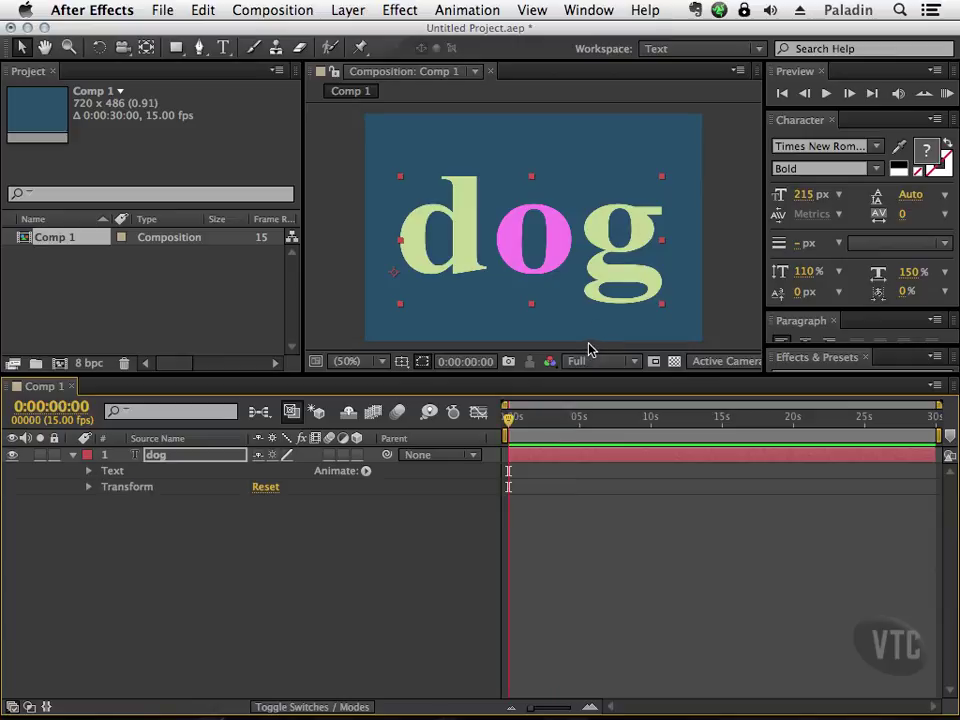
{"action": "key", "text": "super+Tab"}
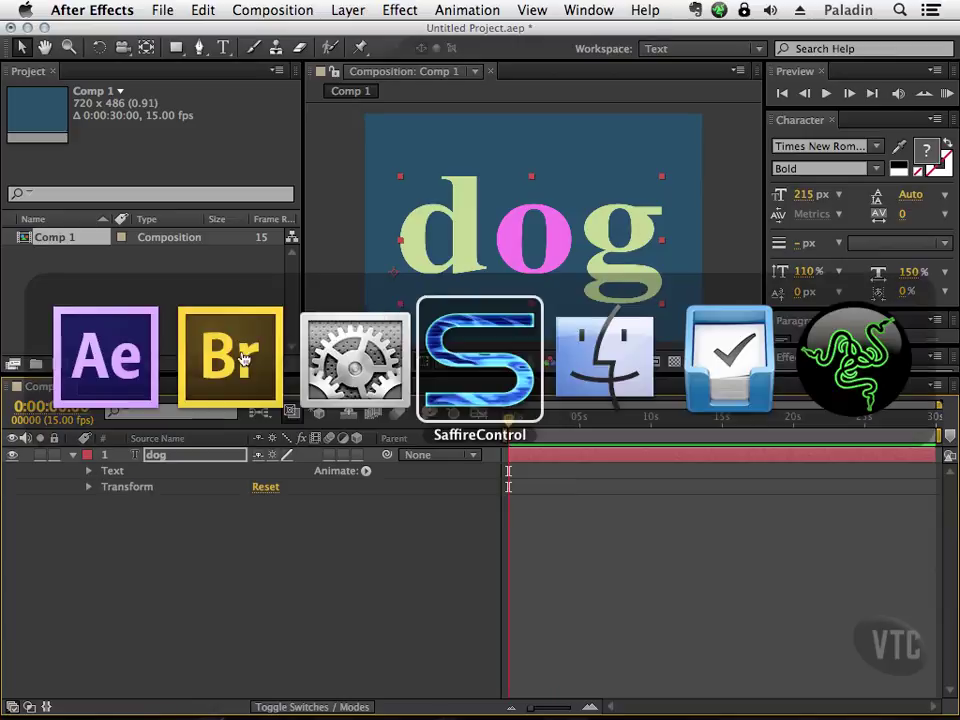
{"action": "left_click", "coordinate": [250, 352]}
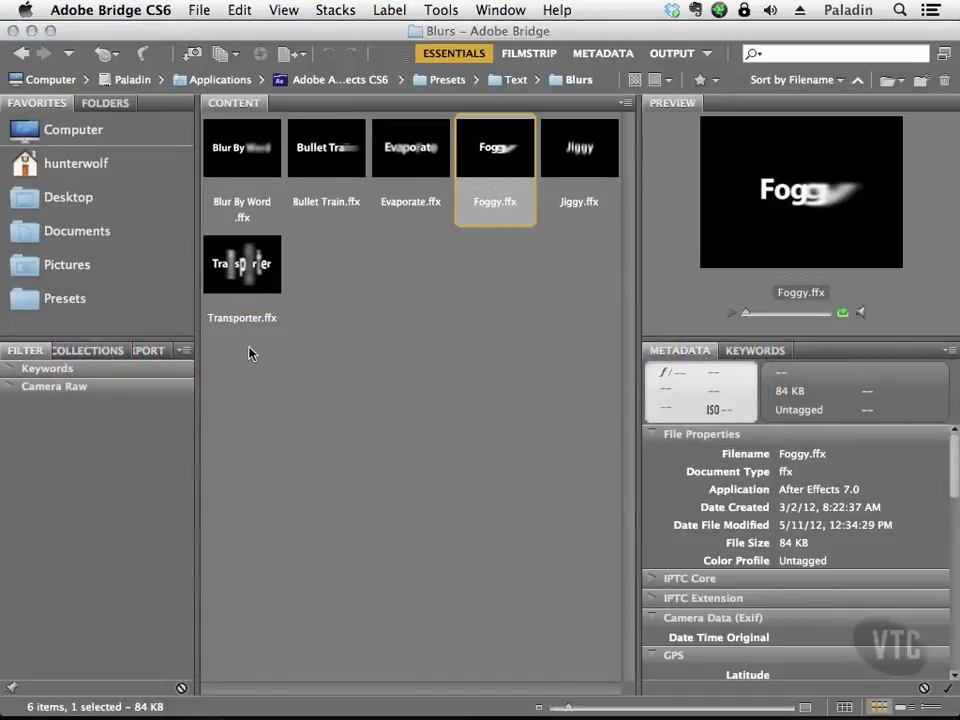
{"action": "left_click", "coordinate": [530, 80]}
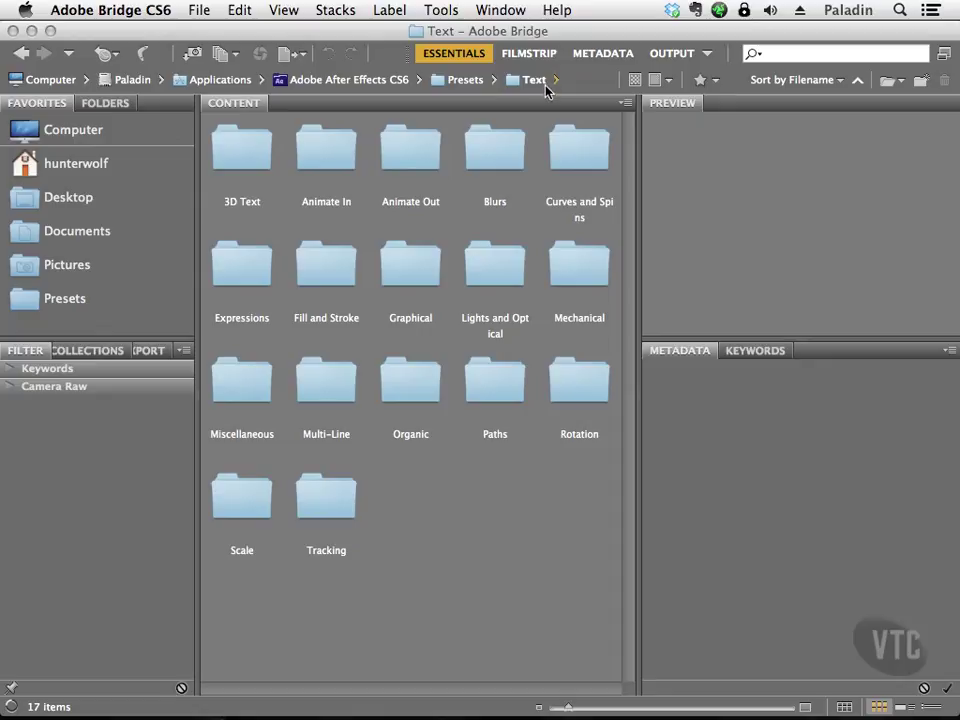
{"action": "double_click", "coordinate": [403, 388]}
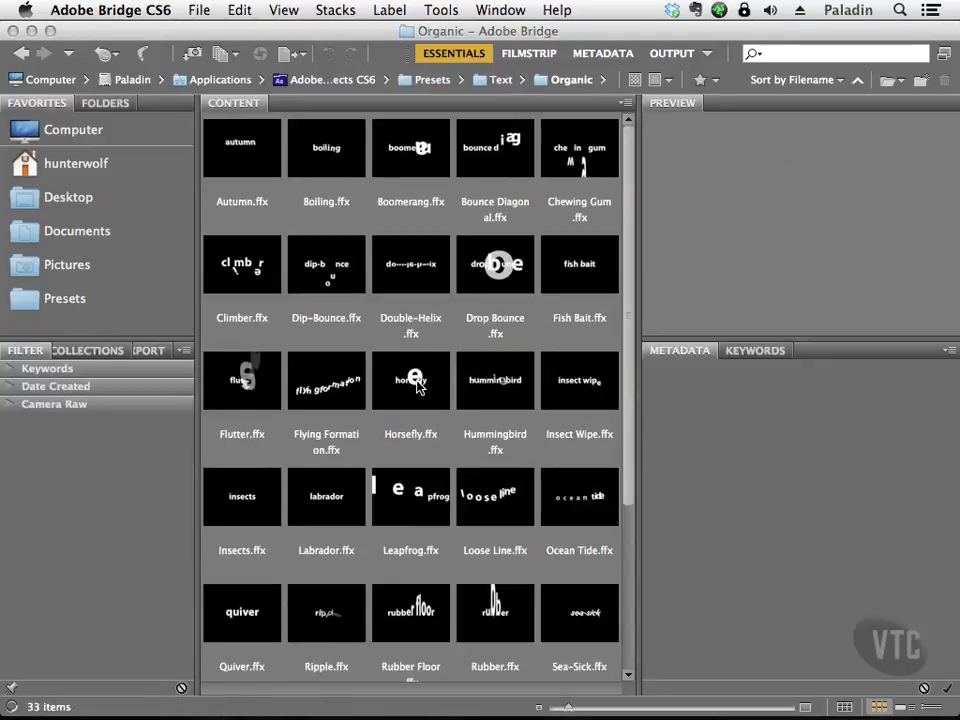
Step: Preview Drop Bounce and Fish Bait, then open Fish Bait.ffx's context menu
{"action": "left_click", "coordinate": [463, 320]}
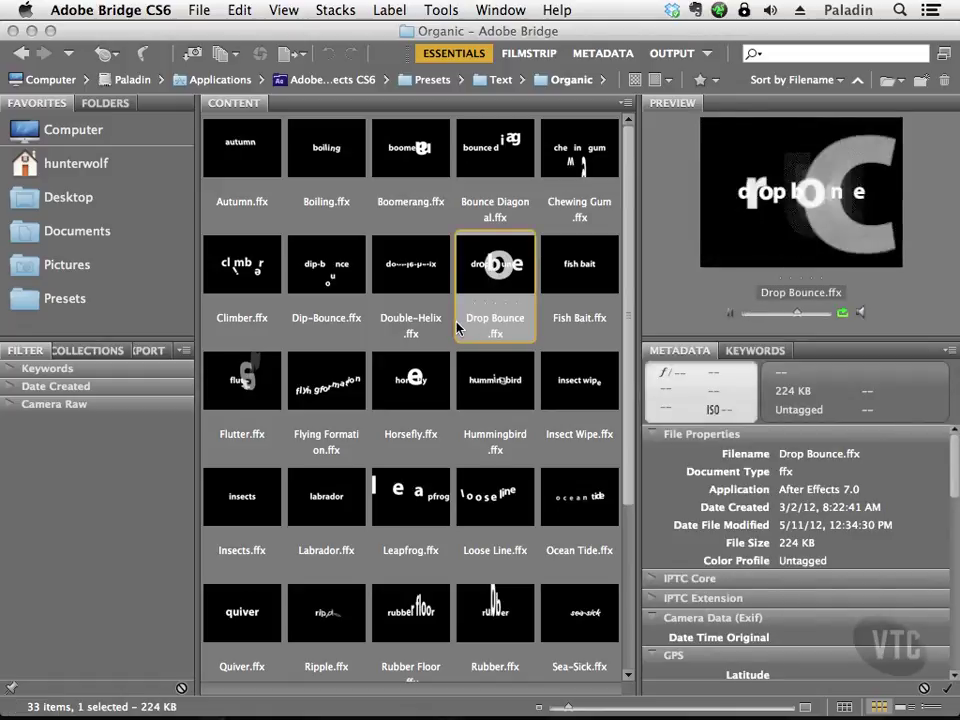
{"action": "left_click", "coordinate": [573, 288]}
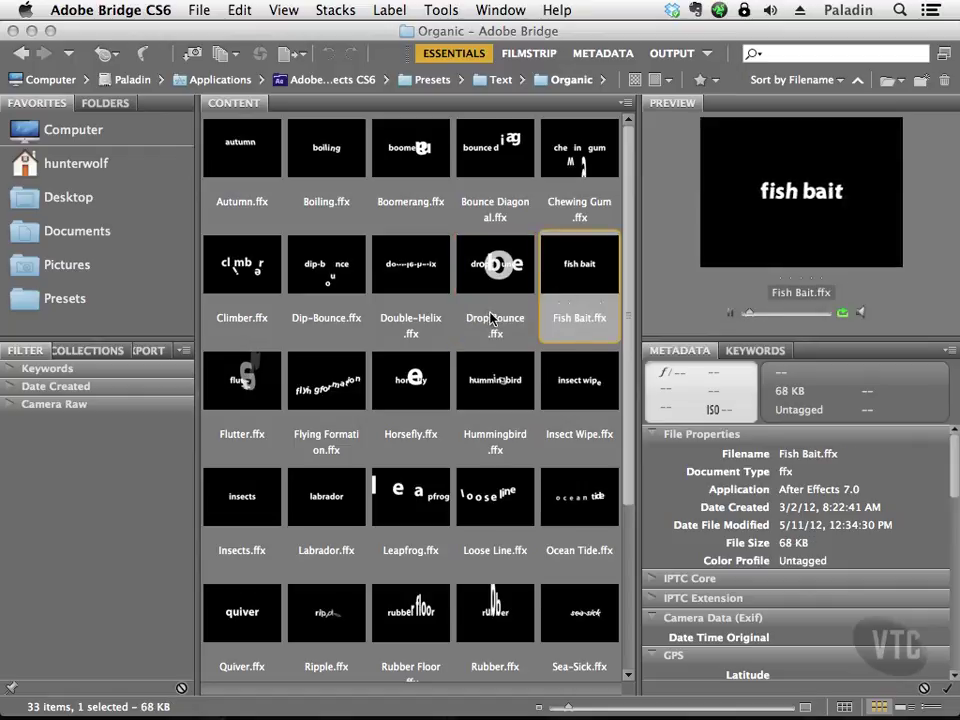
{"action": "right_click", "coordinate": [596, 269]}
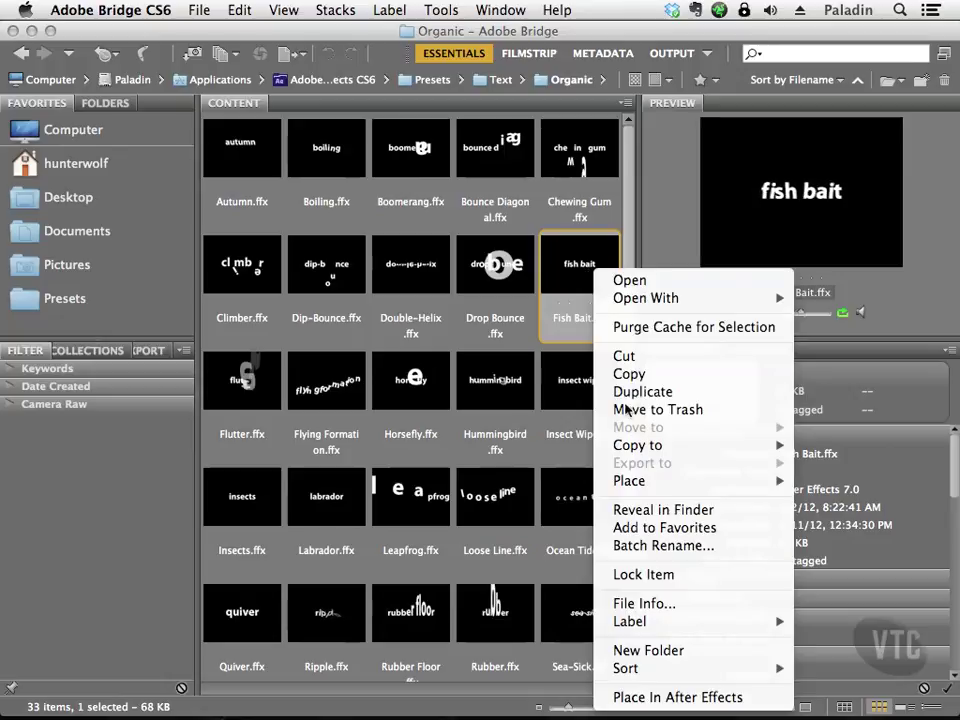
Step: Place Fish Bait on the dog layer and scrub the timeline to watch letters bob
{"action": "left_click", "coordinate": [668, 697]}
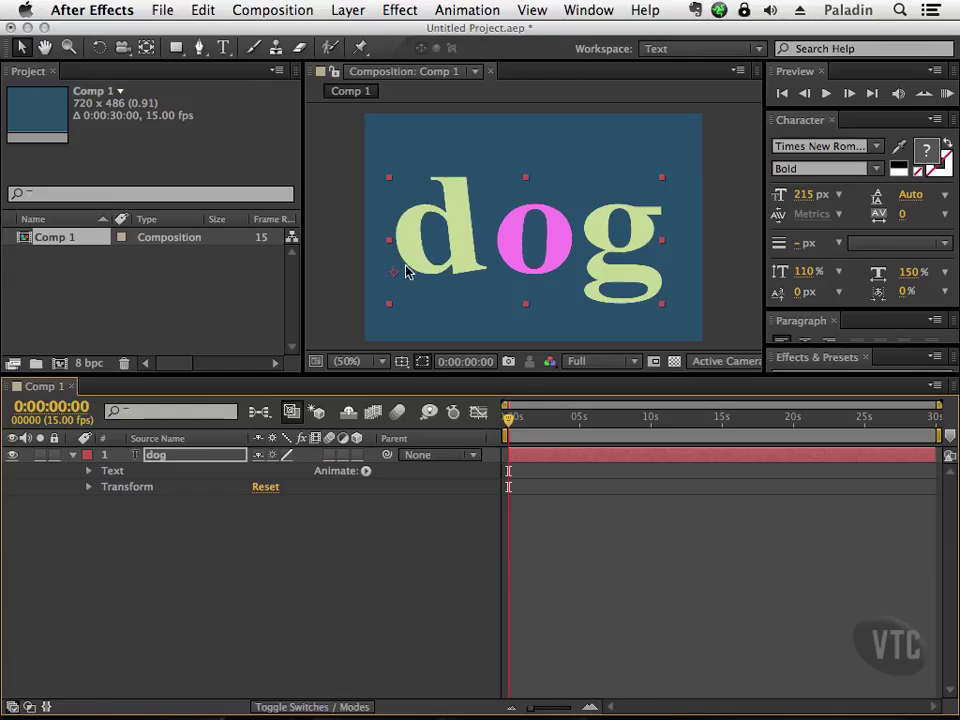
{"action": "mouse_move", "coordinate": [509, 420]}
{"action": "left_mouse_down"}
{"action": "mouse_move", "coordinate": [662, 430]}
{"action": "mouse_move", "coordinate": [507, 427]}
{"action": "mouse_move", "coordinate": [594, 439]}
{"action": "mouse_move", "coordinate": [641, 439]}
{"action": "mouse_move", "coordinate": [508, 425]}
{"action": "left_mouse_up"}
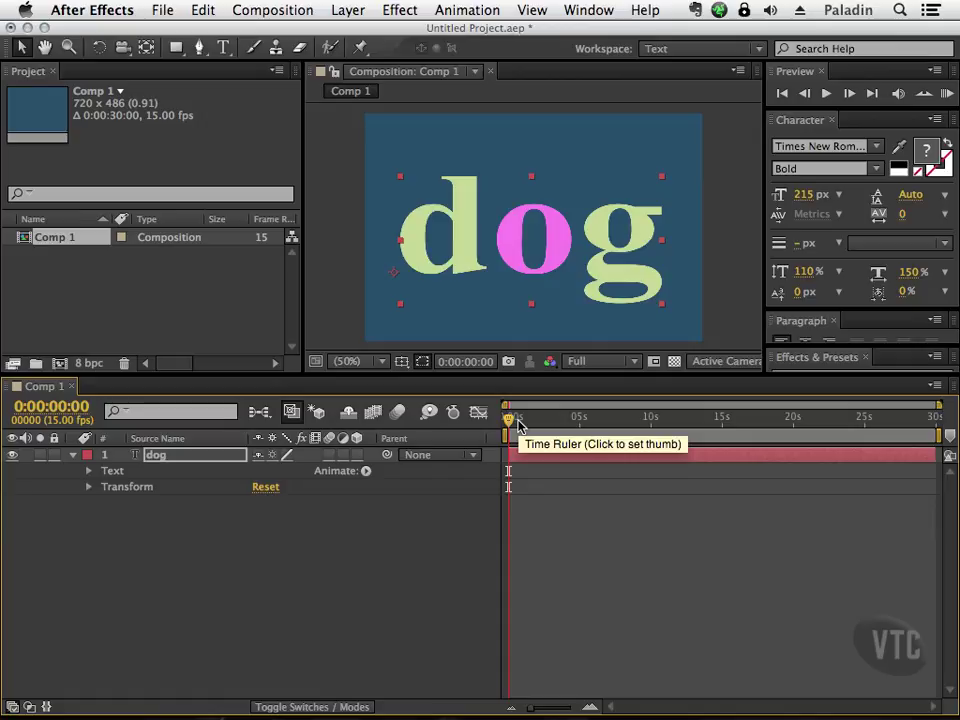
Step: Return to Bridge and open the Text > Animate In presets folder
{"action": "key", "text": "super+Tab"}
{"action": "left_click", "coordinate": [261, 379]}
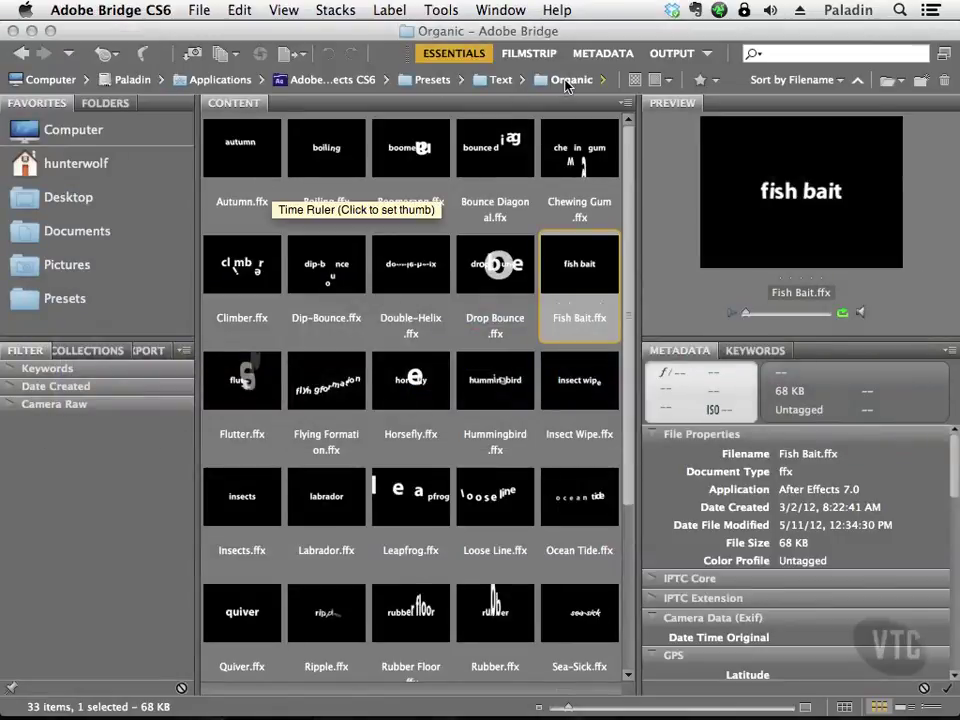
{"action": "left_click", "coordinate": [502, 80]}
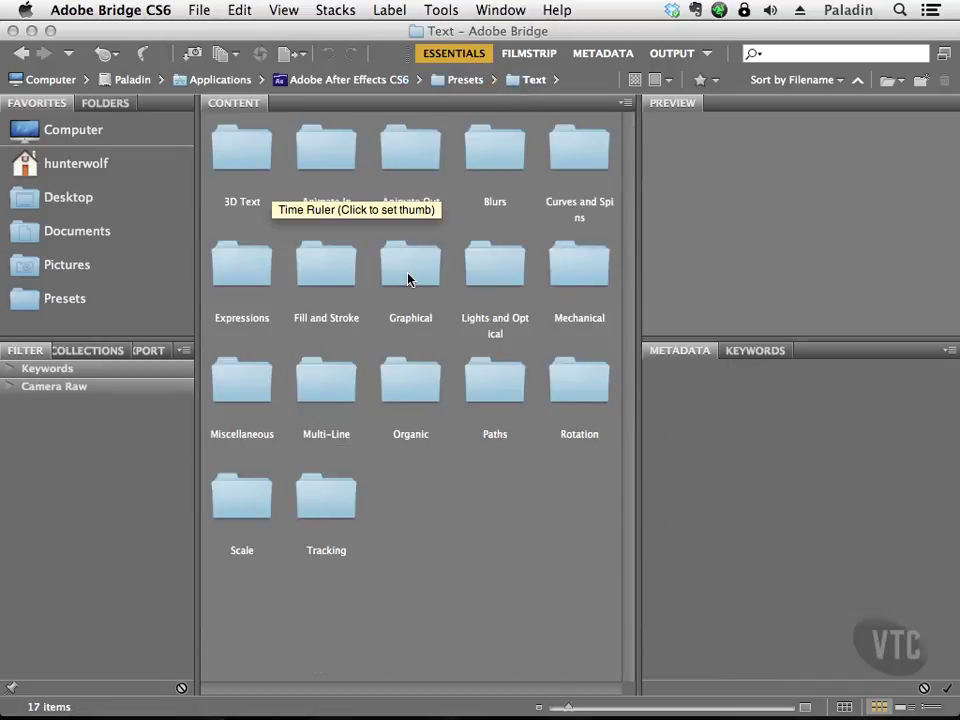
{"action": "double_click", "coordinate": [343, 160]}
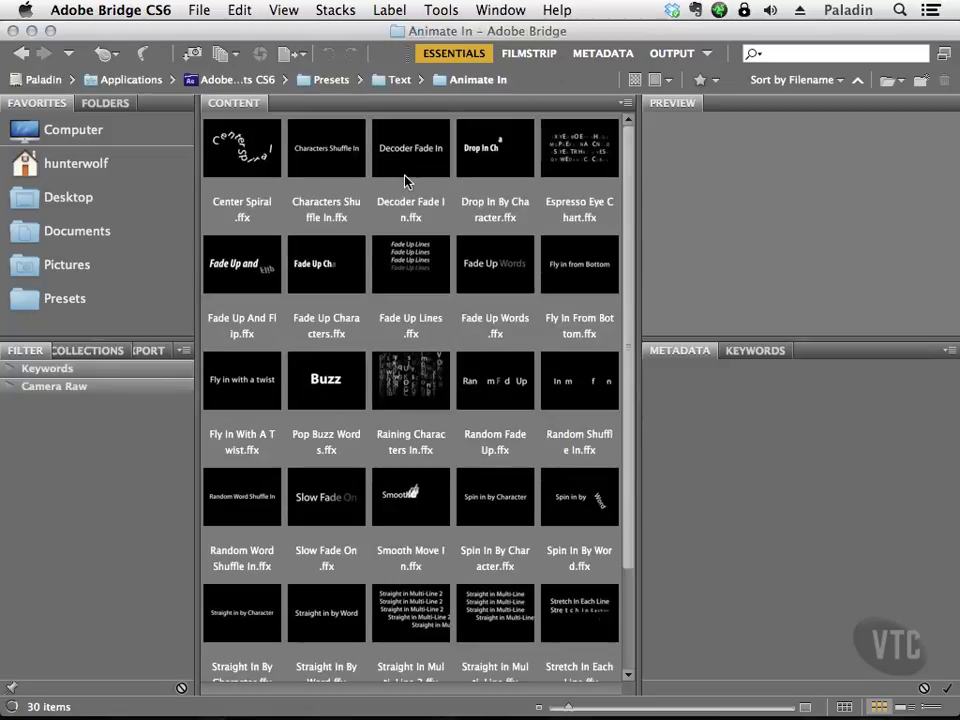
Step: Compare Center Spiral and Smooth Move In, then open Center Spiral.ffx's context menu
{"action": "left_click", "coordinate": [268, 163]}
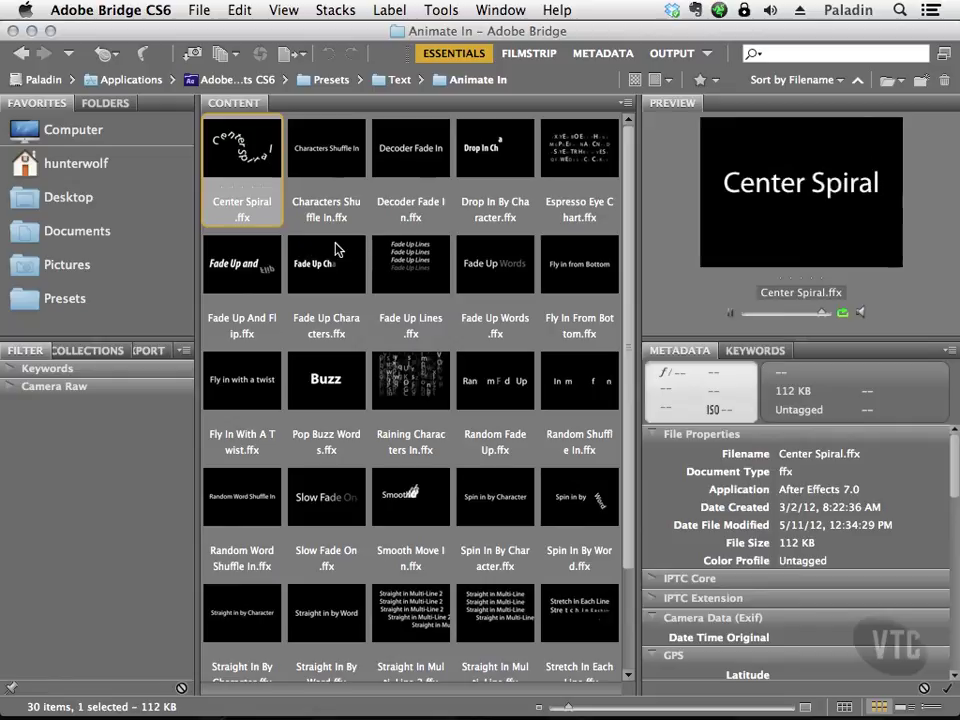
{"action": "left_click", "coordinate": [426, 508]}
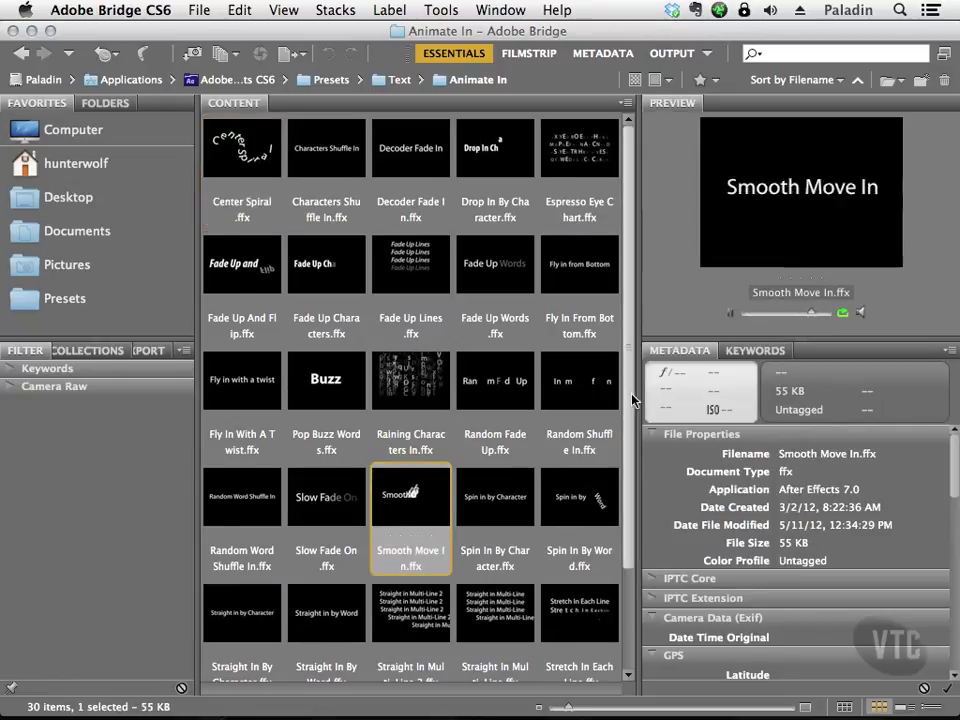
{"action": "scroll", "coordinate": [630, 532], "scroll_direction": "down", "scroll_amount": 2}
{"action": "scroll", "coordinate": [628, 519], "scroll_direction": "up", "scroll_amount": 2}
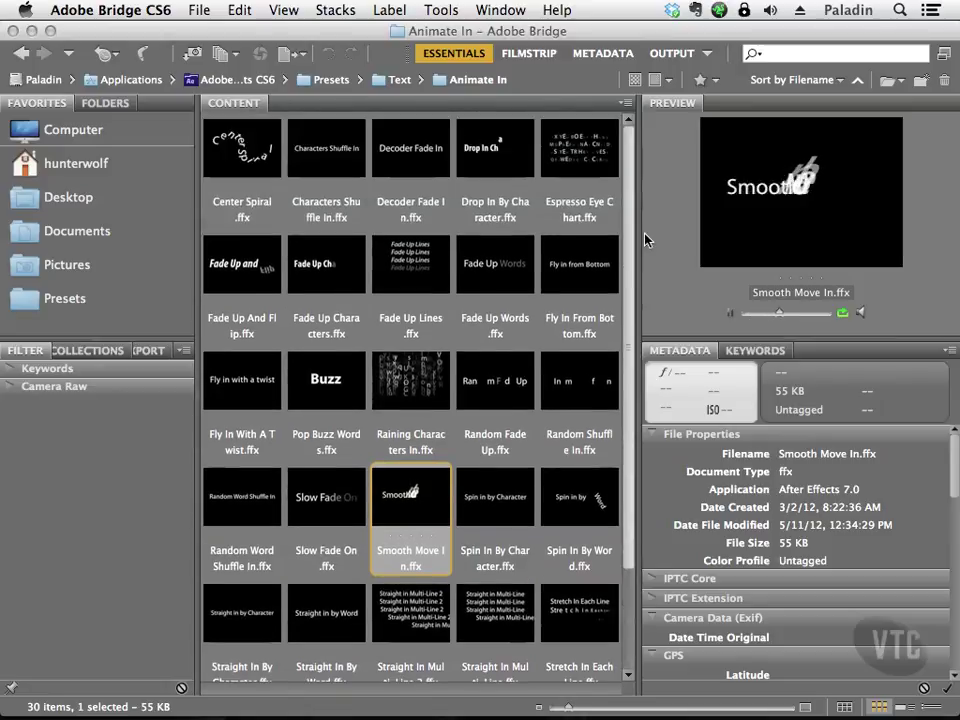
{"action": "left_click", "coordinate": [272, 177]}
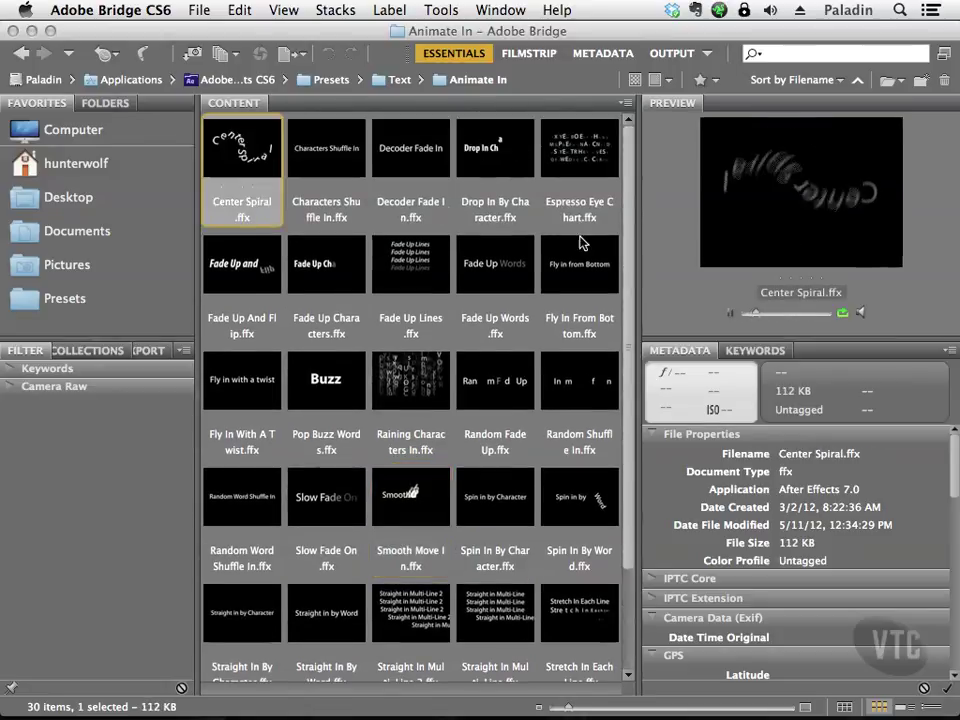
{"action": "right_click", "coordinate": [258, 156]}
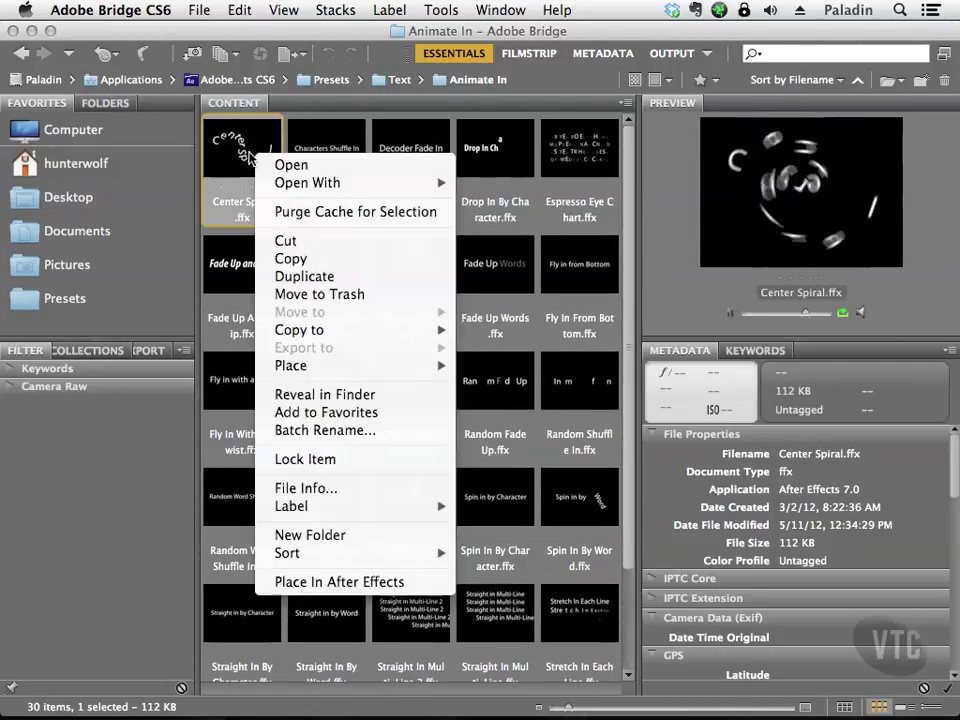
Step: Place Center Spiral on the dog layer and scrub to watch the letters swirl in
{"action": "left_click", "coordinate": [348, 583]}
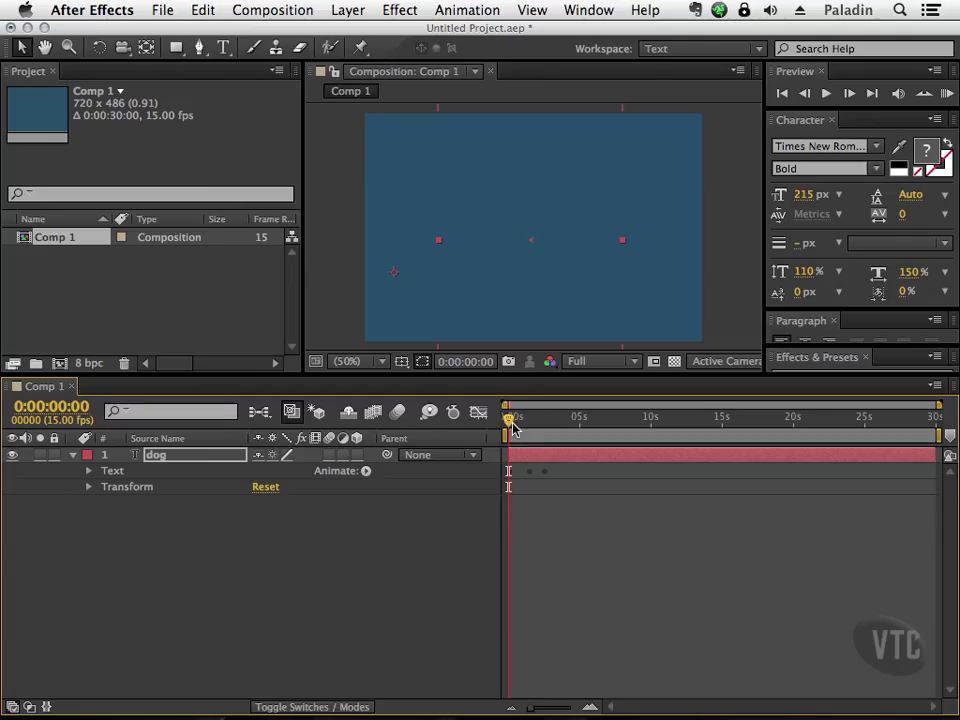
{"action": "mouse_move", "coordinate": [510, 422]}
{"action": "left_mouse_down"}
{"action": "mouse_move", "coordinate": [561, 422]}
{"action": "mouse_move", "coordinate": [508, 428]}
{"action": "mouse_move", "coordinate": [557, 440]}
{"action": "mouse_move", "coordinate": [508, 437]}
{"action": "mouse_move", "coordinate": [565, 440]}
{"action": "mouse_move", "coordinate": [544, 437]}
{"action": "mouse_move", "coordinate": [557, 440]}
{"action": "left_mouse_up"}
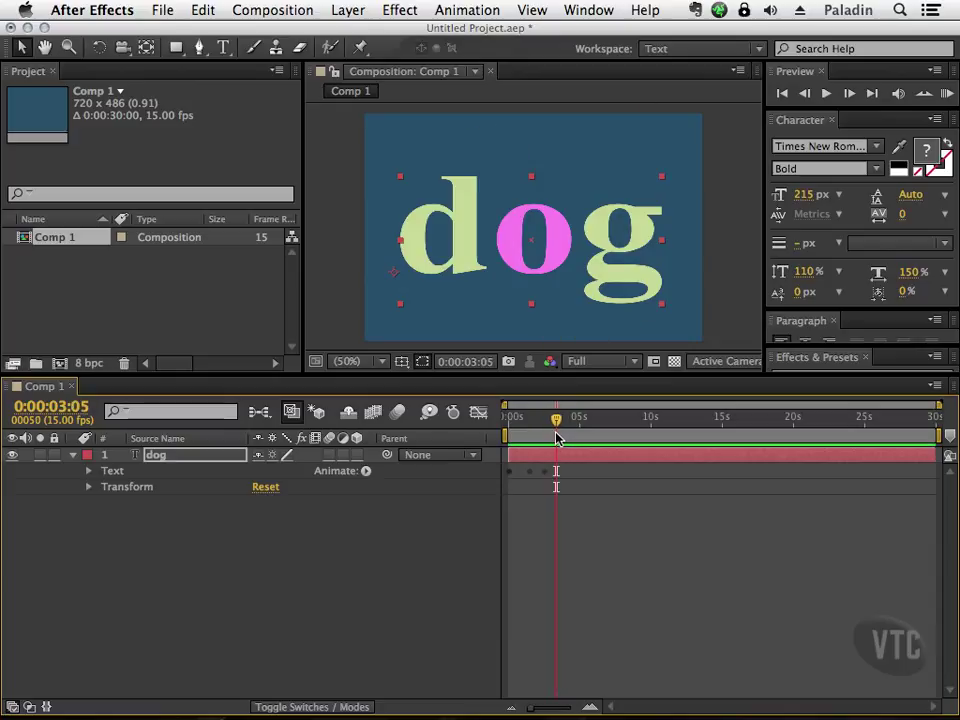